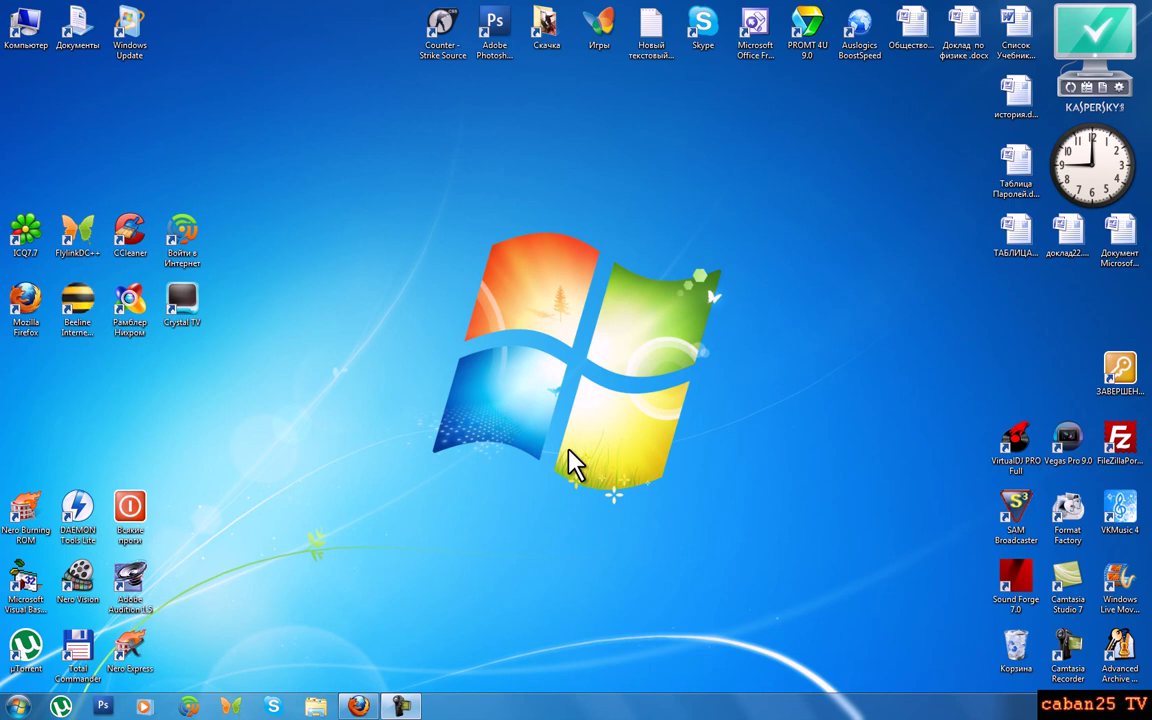
Launch Camtasia Studio 7, dismiss its welcome dialog and keep the main window maximized.
double_click(1068, 592)
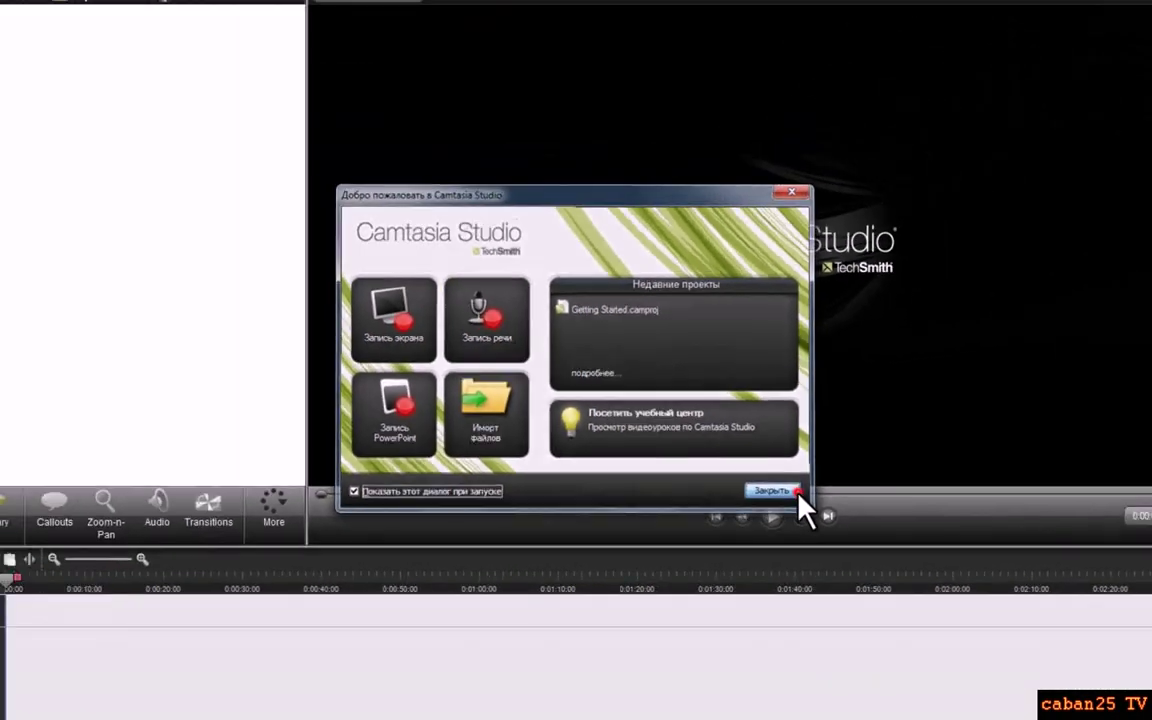
left_click(1006, 678)
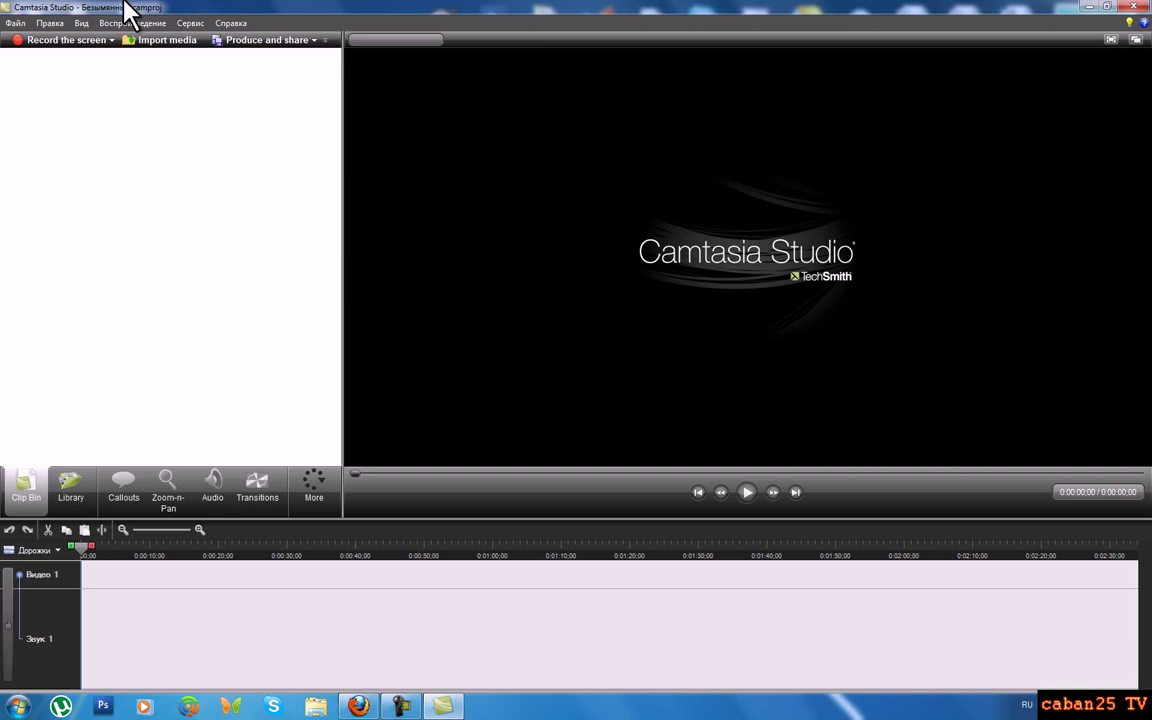
left_click_drag(226, 5, 458, 256)
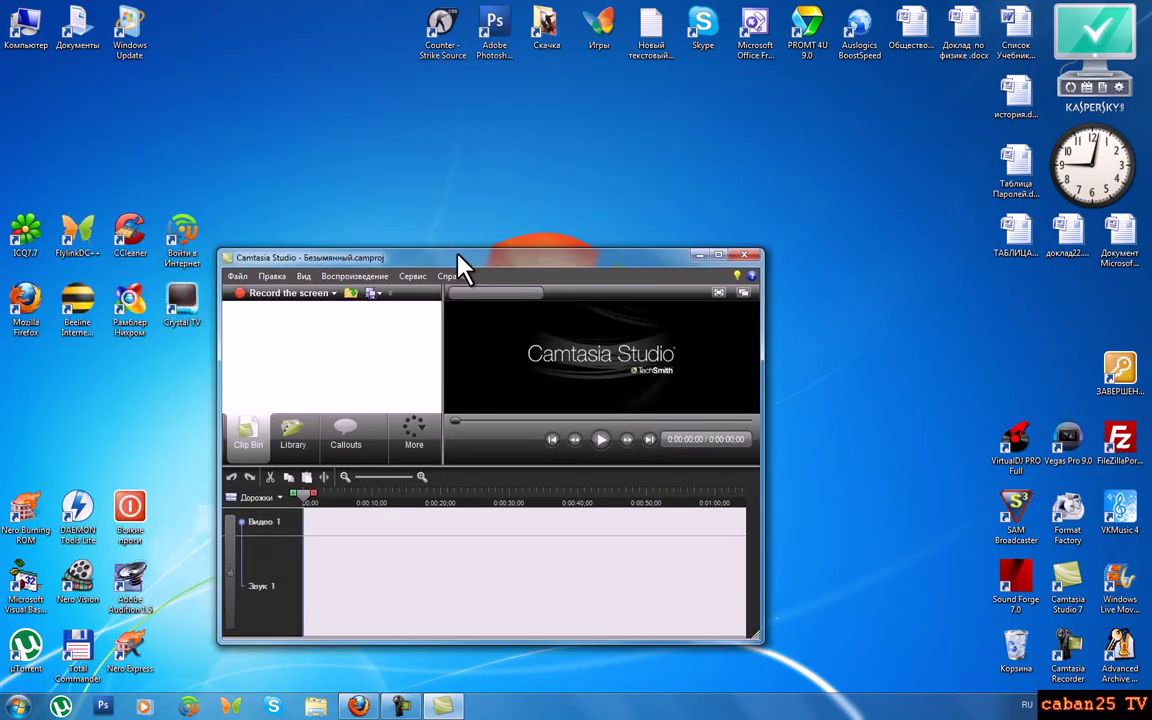
double_click(398, 264)
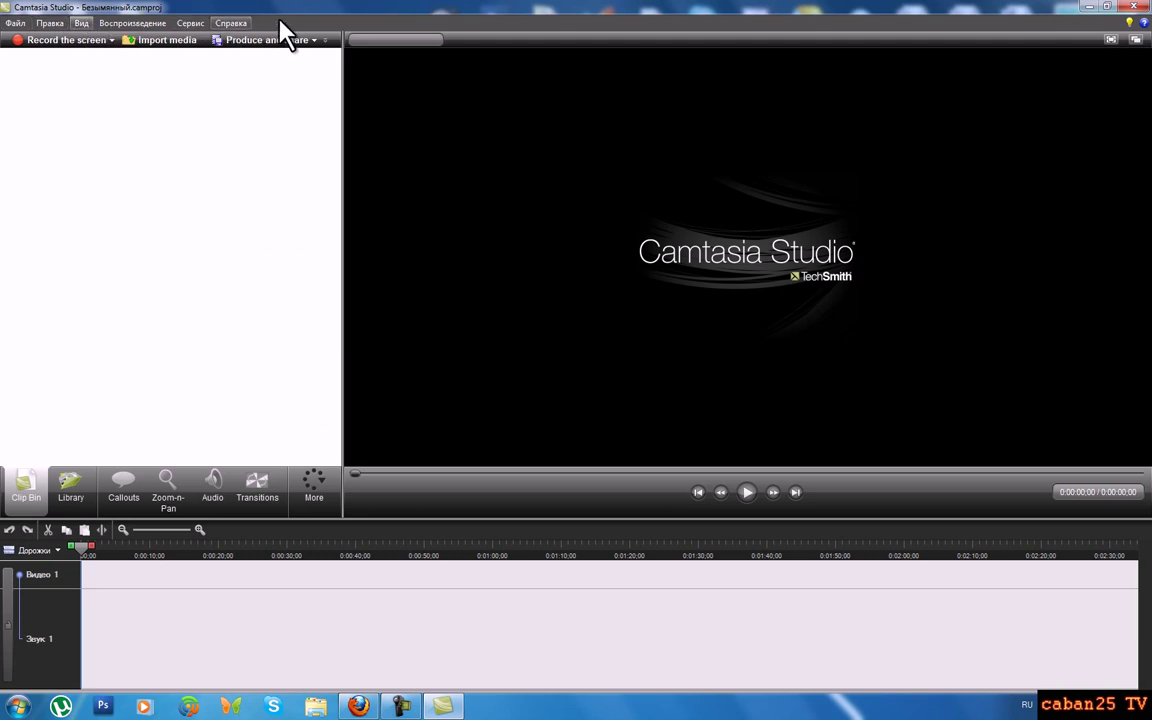
left_click(14, 22)
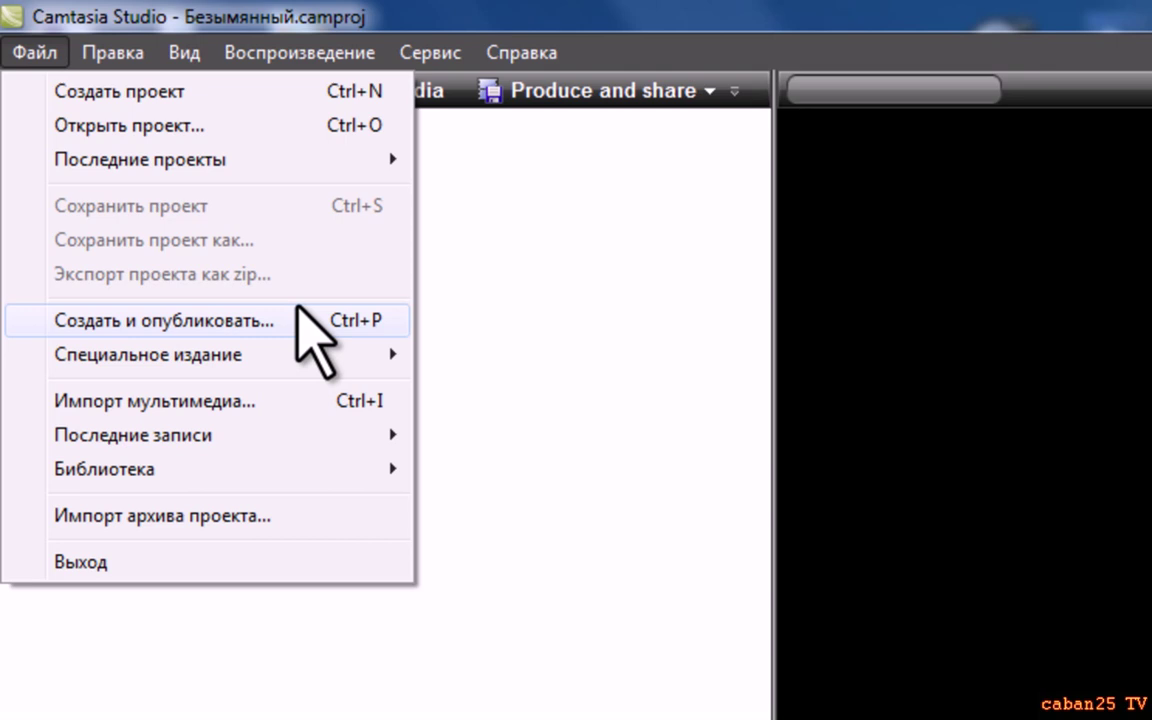
mouse_move(110, 54)
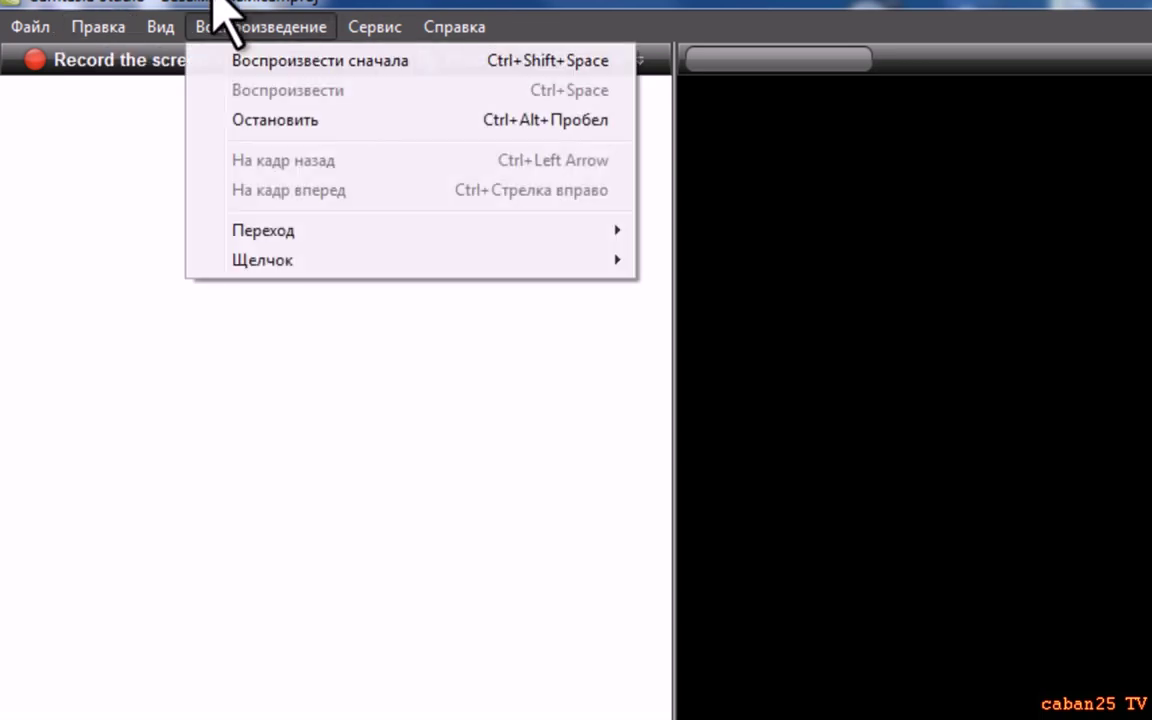
Switch the project area to the storyboard view and return it to the timeline view.
mouse_move(162, 32)
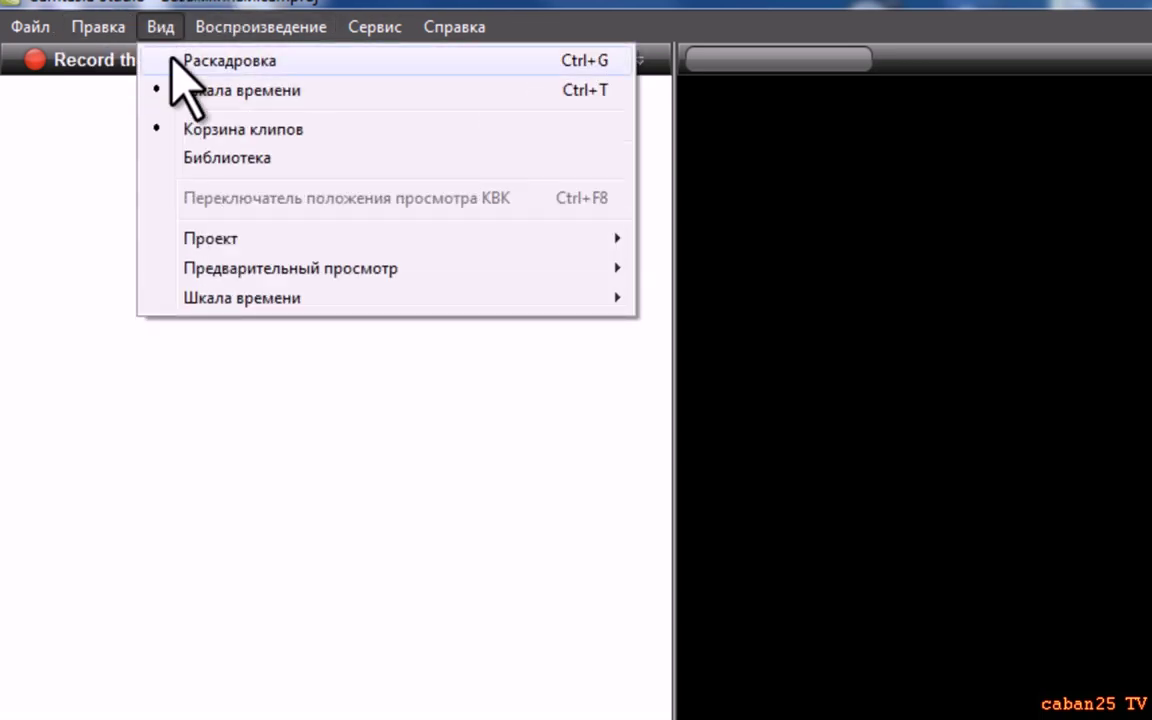
left_click(175, 61)
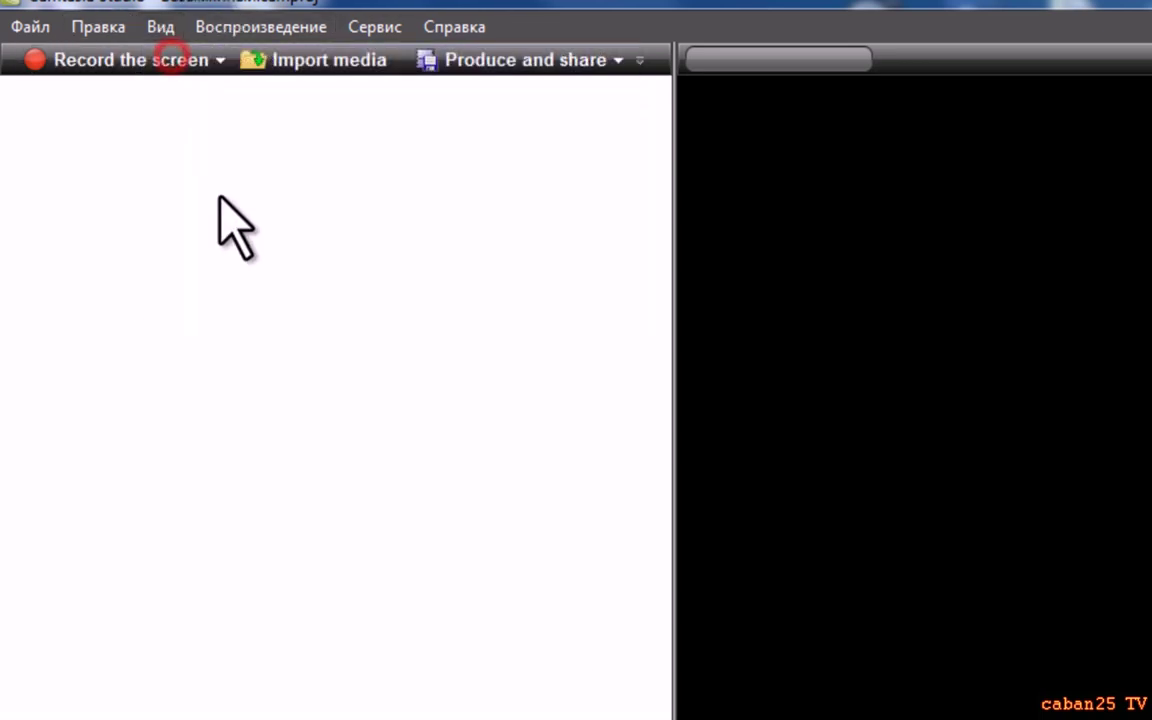
left_click(162, 25)
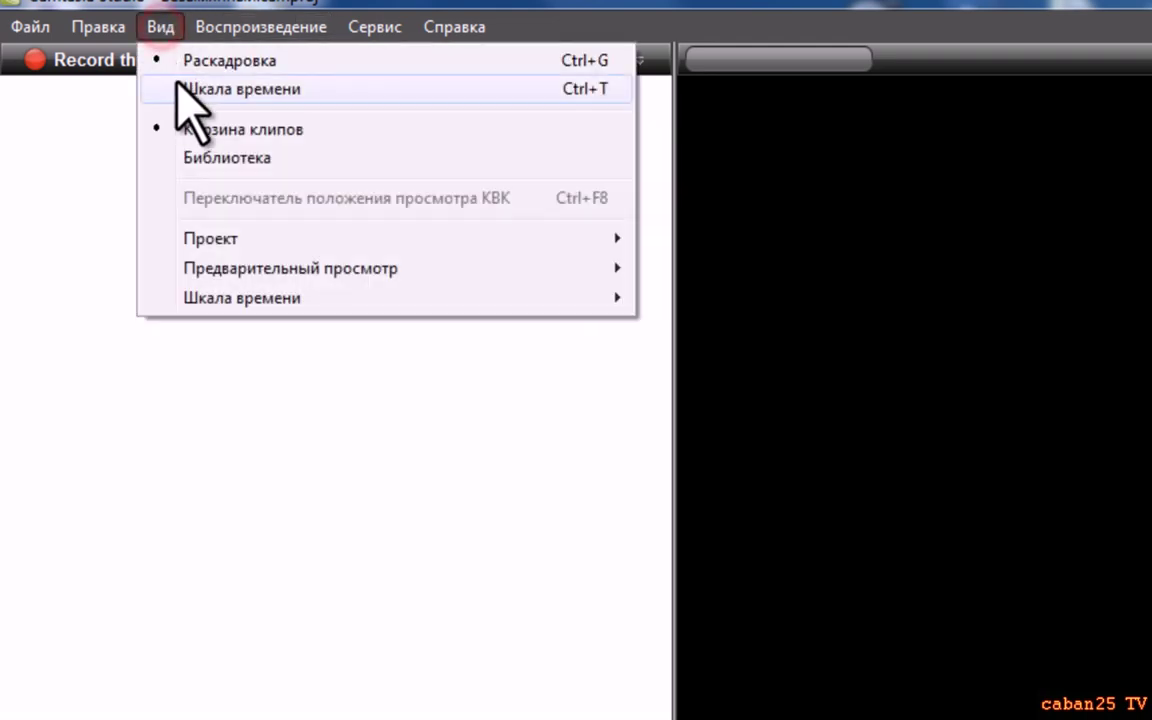
left_click(178, 92)
Display the Library in place of the clip bin to view its folders, and return to the clip bin.
left_click(162, 26)
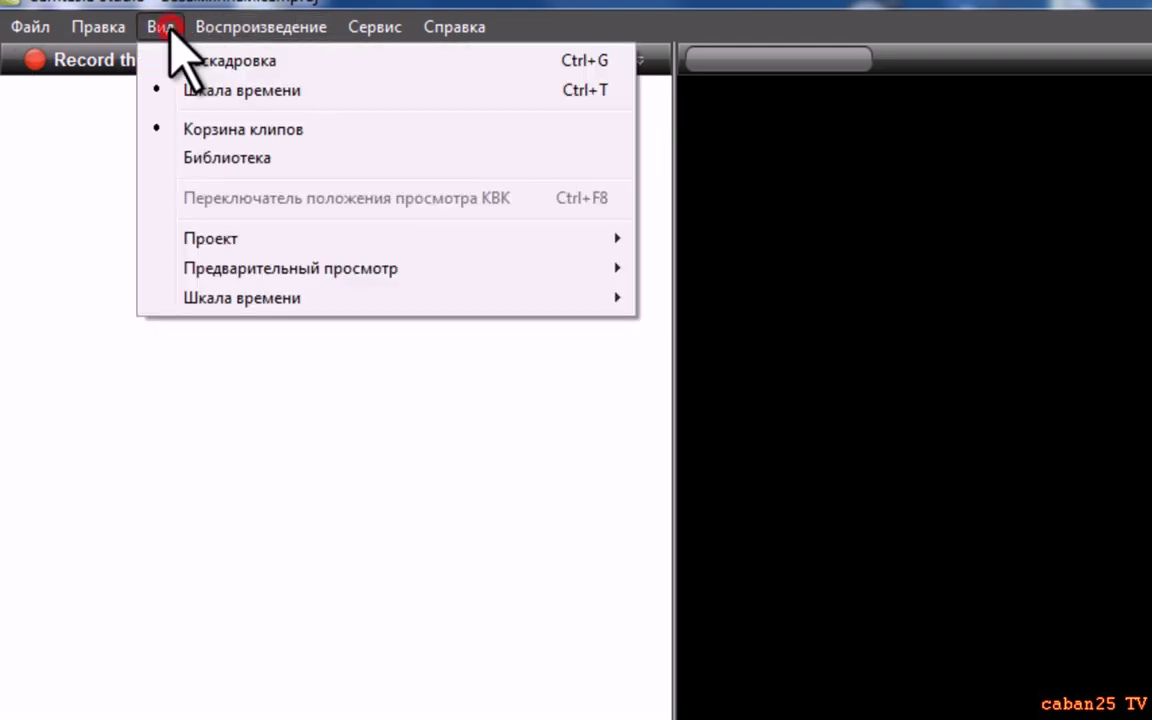
left_click(190, 158)
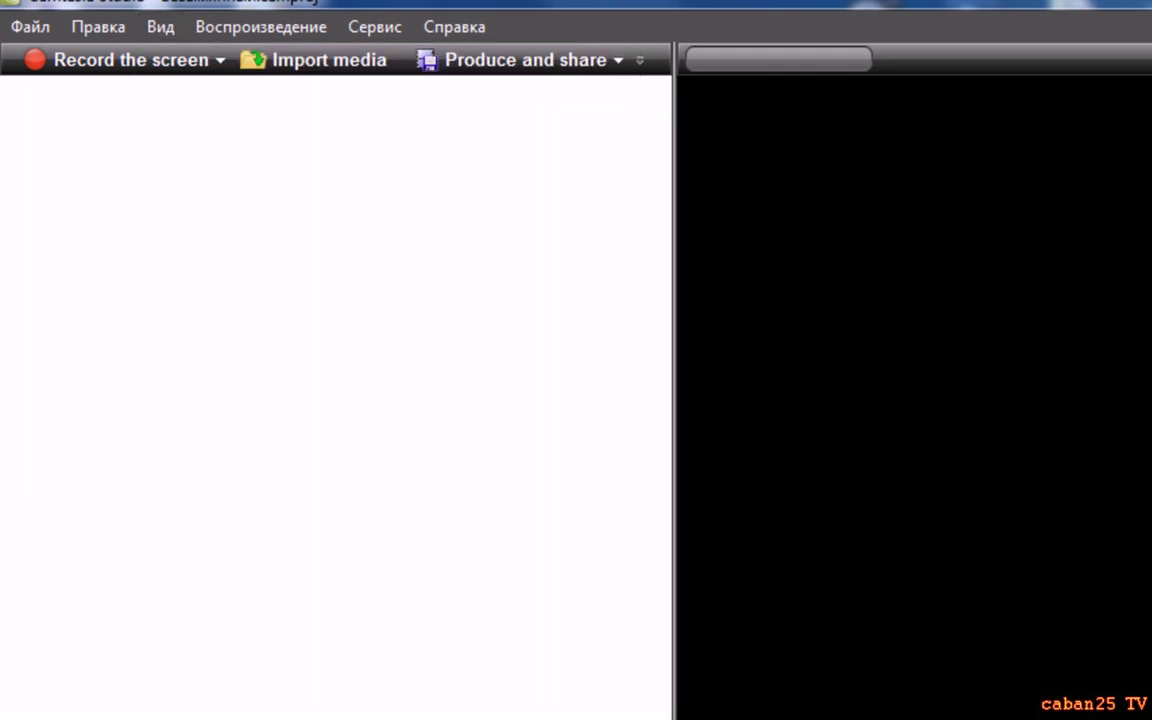
left_click(160, 27)
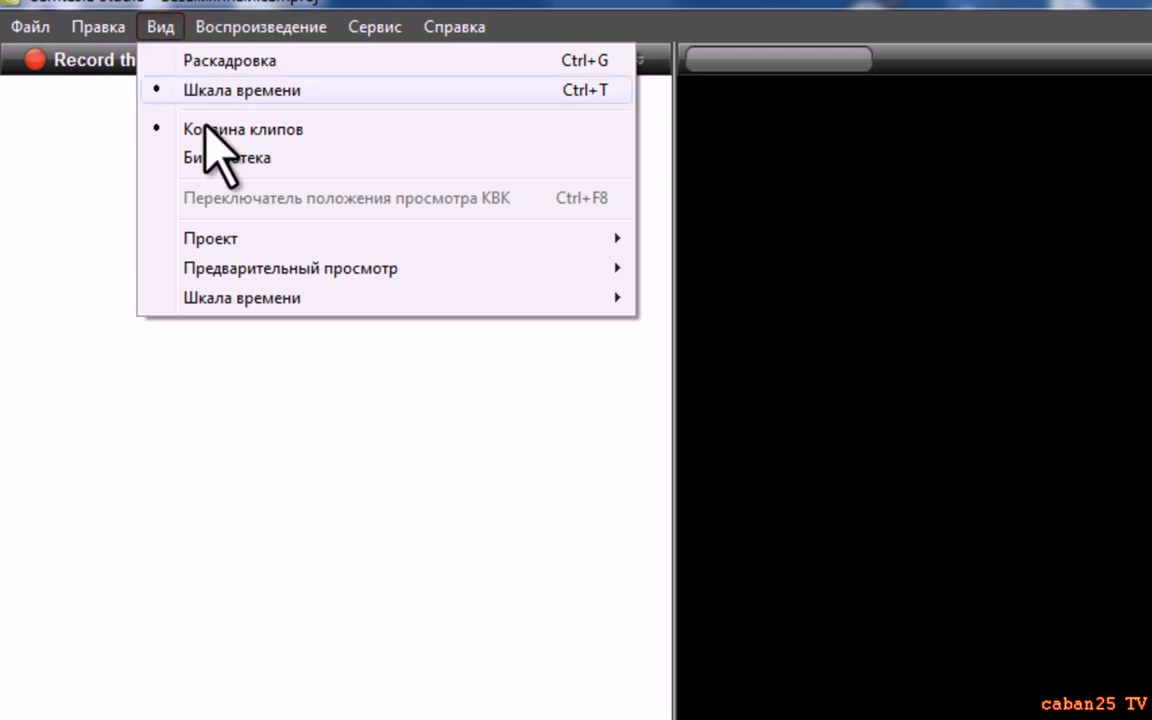
left_click(222, 168)
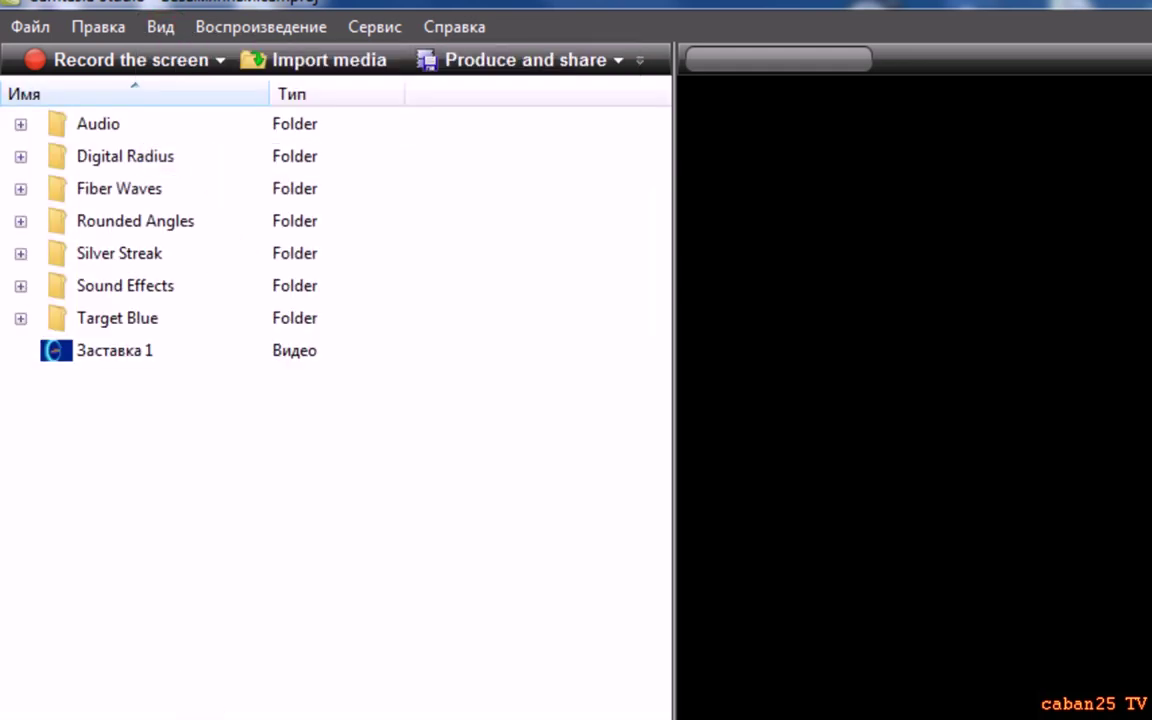
left_click(177, 26)
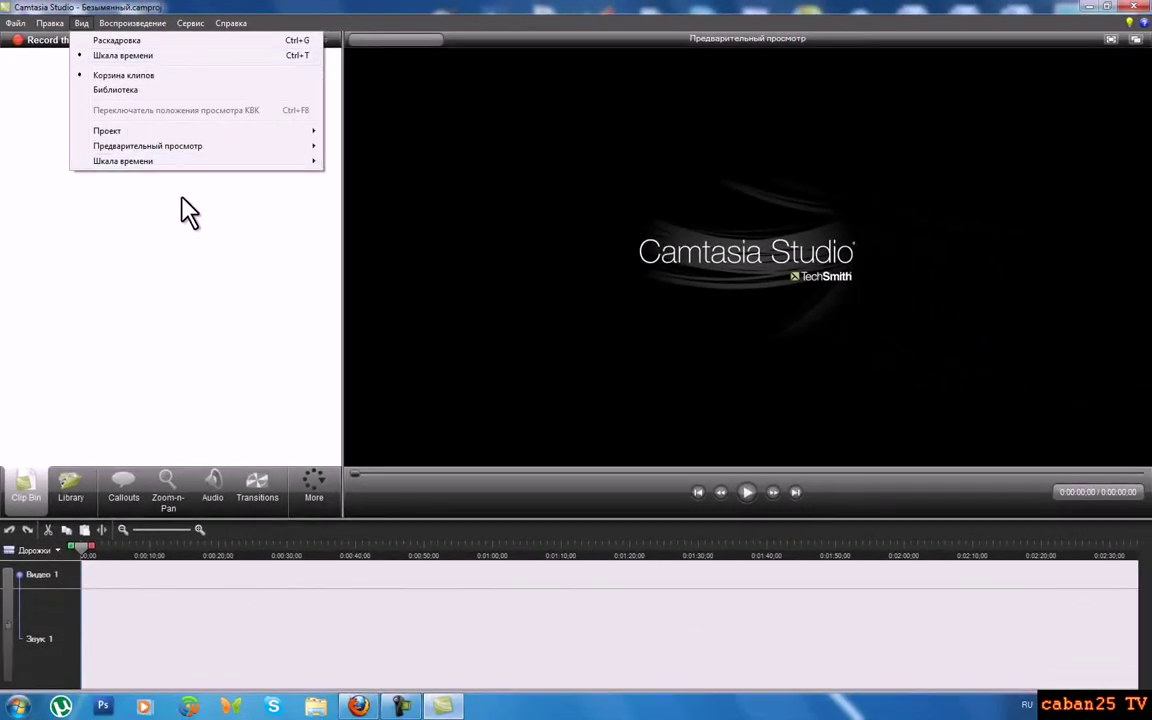
mouse_move(255, 144)
mouse_move(205, 143)
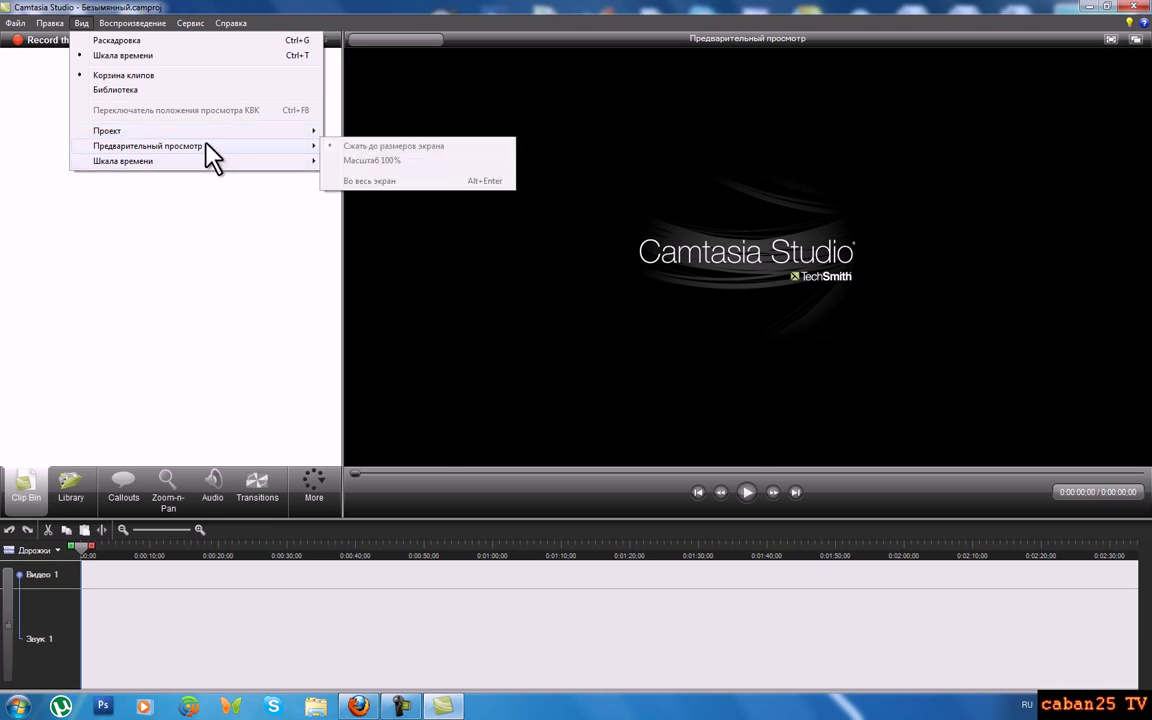
mouse_move(180, 162)
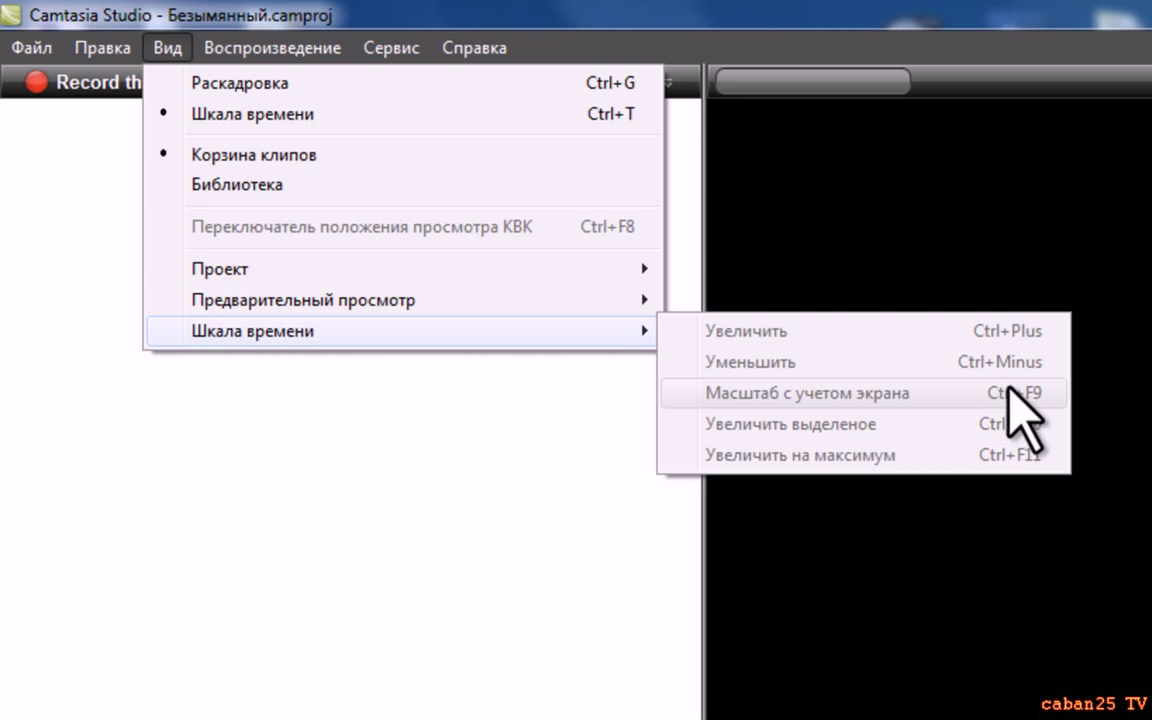
mouse_move(257, 52)
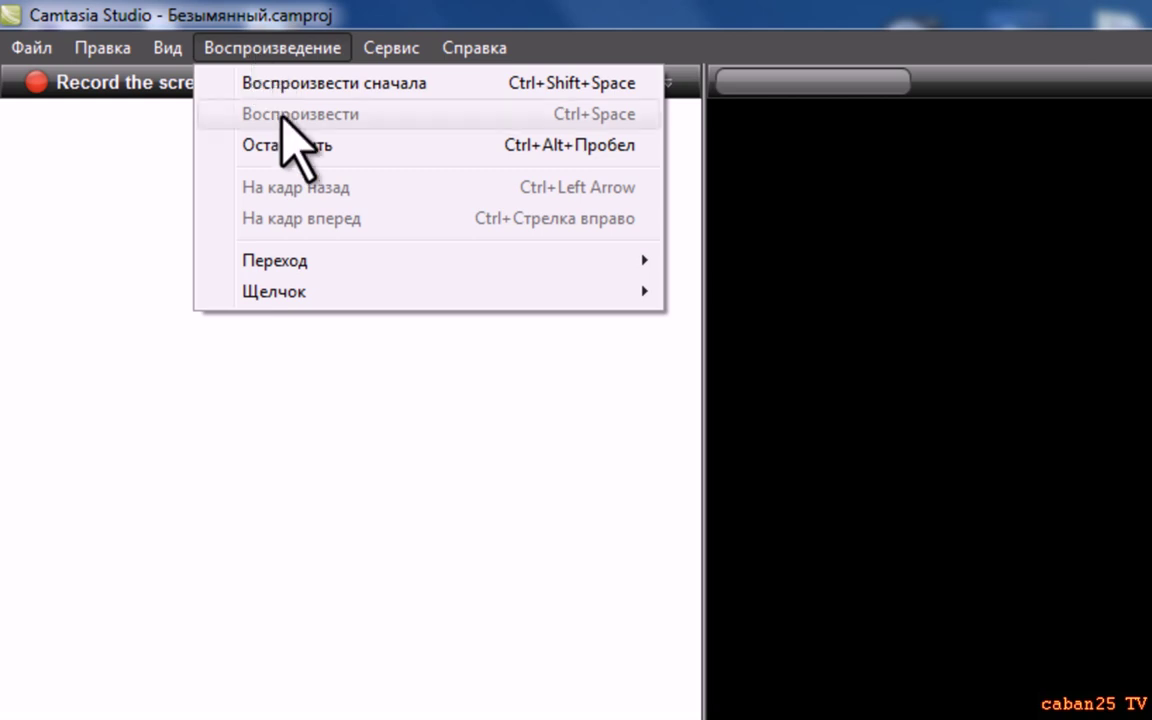
mouse_move(411, 255)
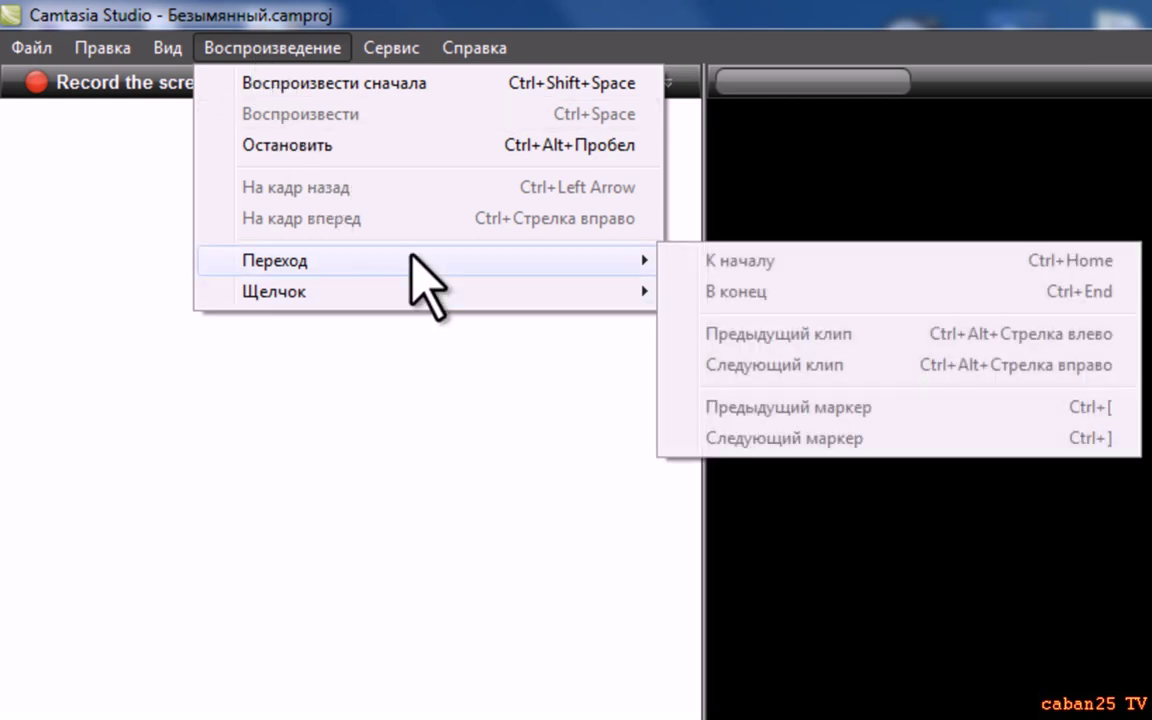
Open the program's options dialog for a brief look and close it without making changes.
mouse_move(406, 42)
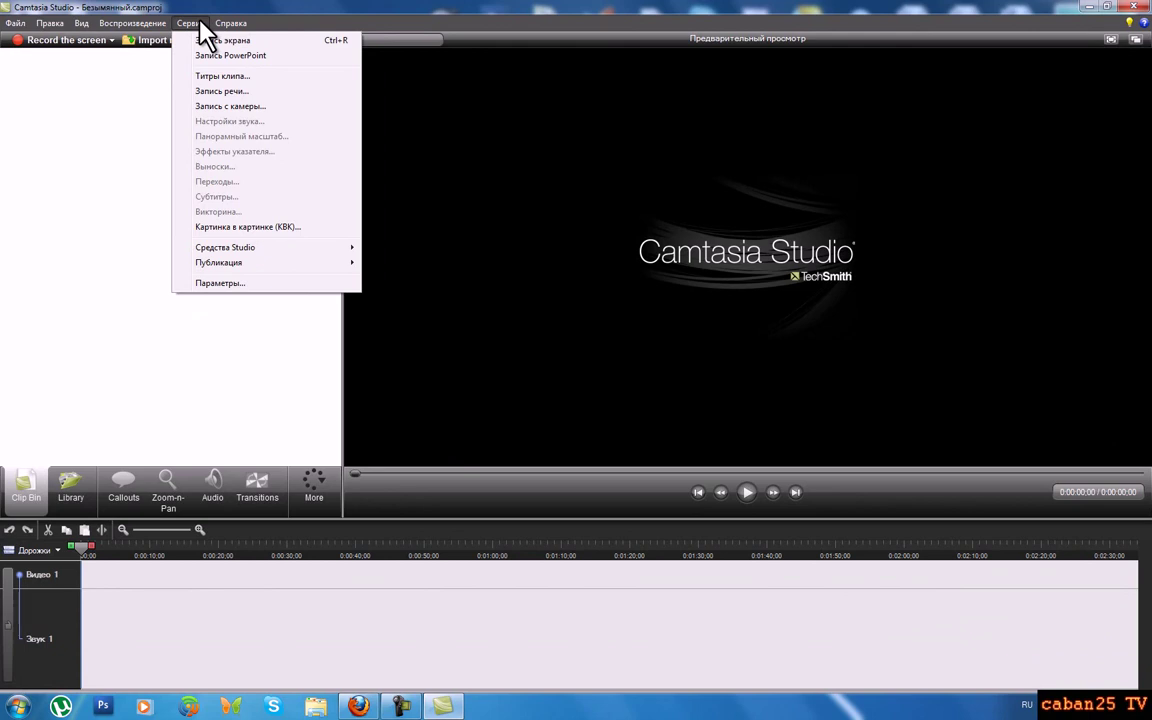
left_click(265, 284)
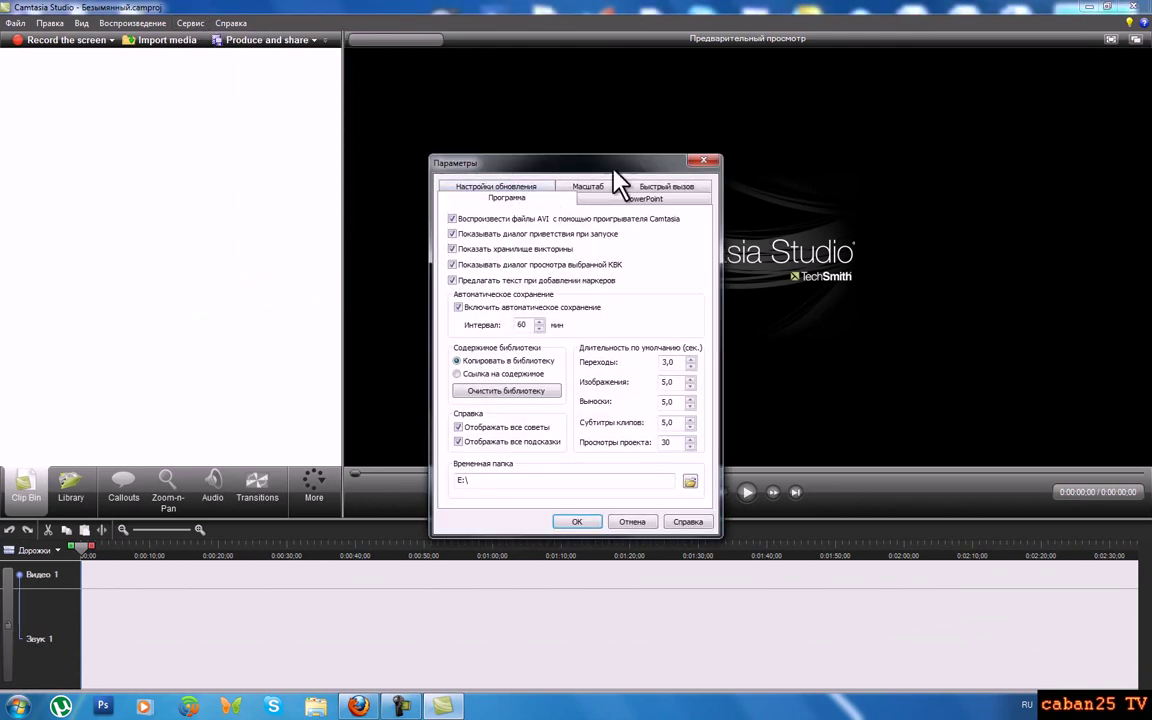
left_click(704, 160)
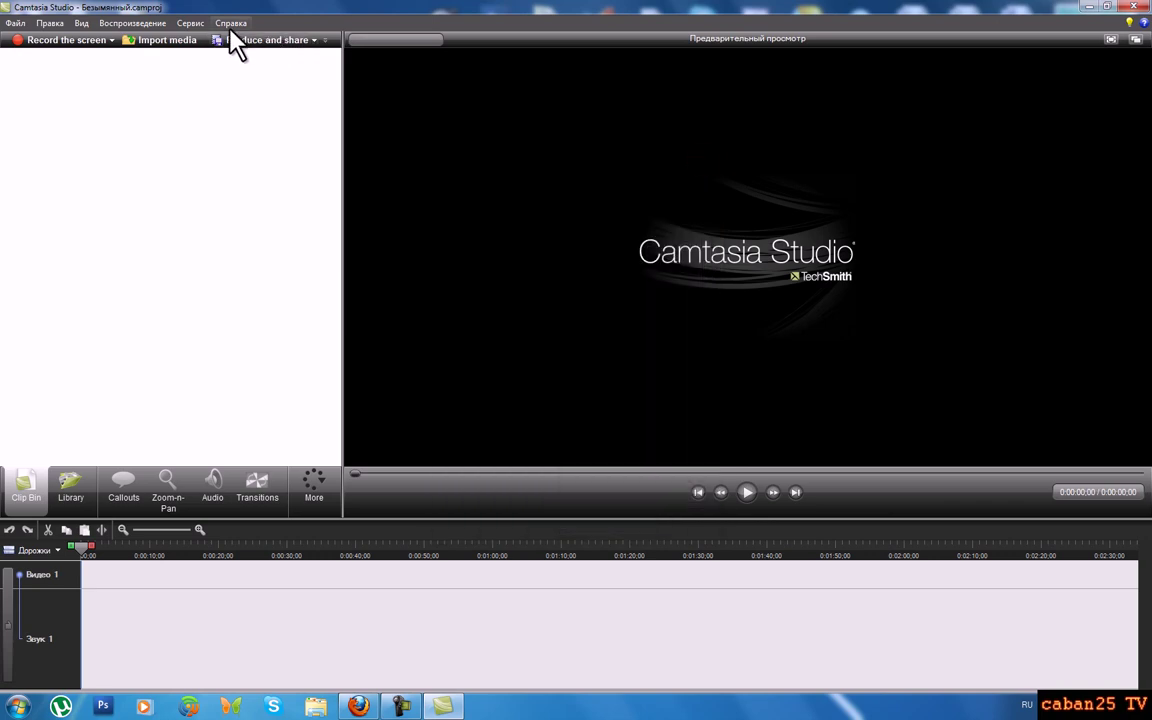
View the program's version and registration information, and close the About dialog.
left_click(231, 25)
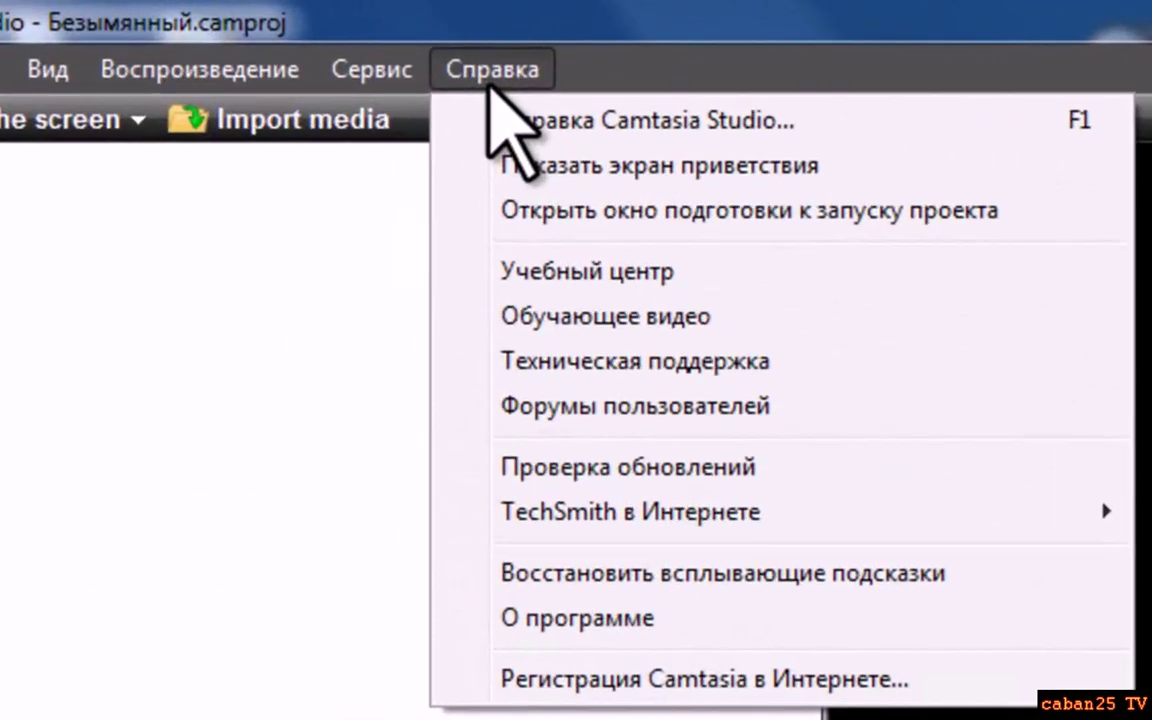
left_click(700, 622)
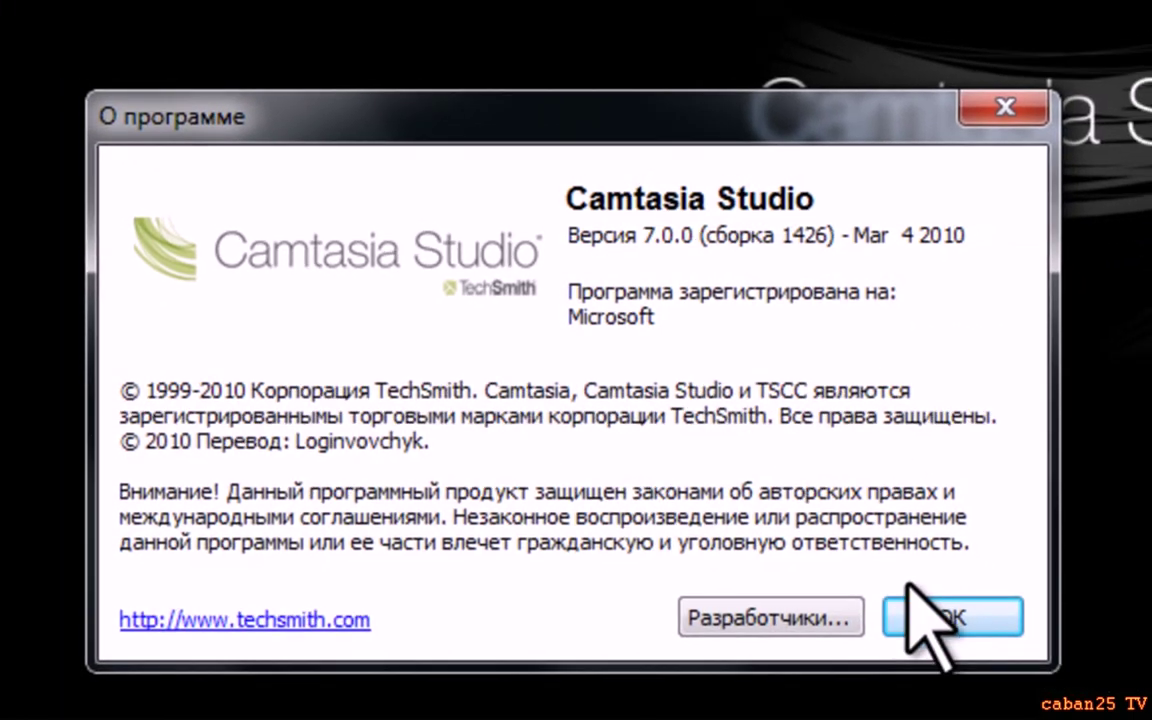
left_click(973, 633)
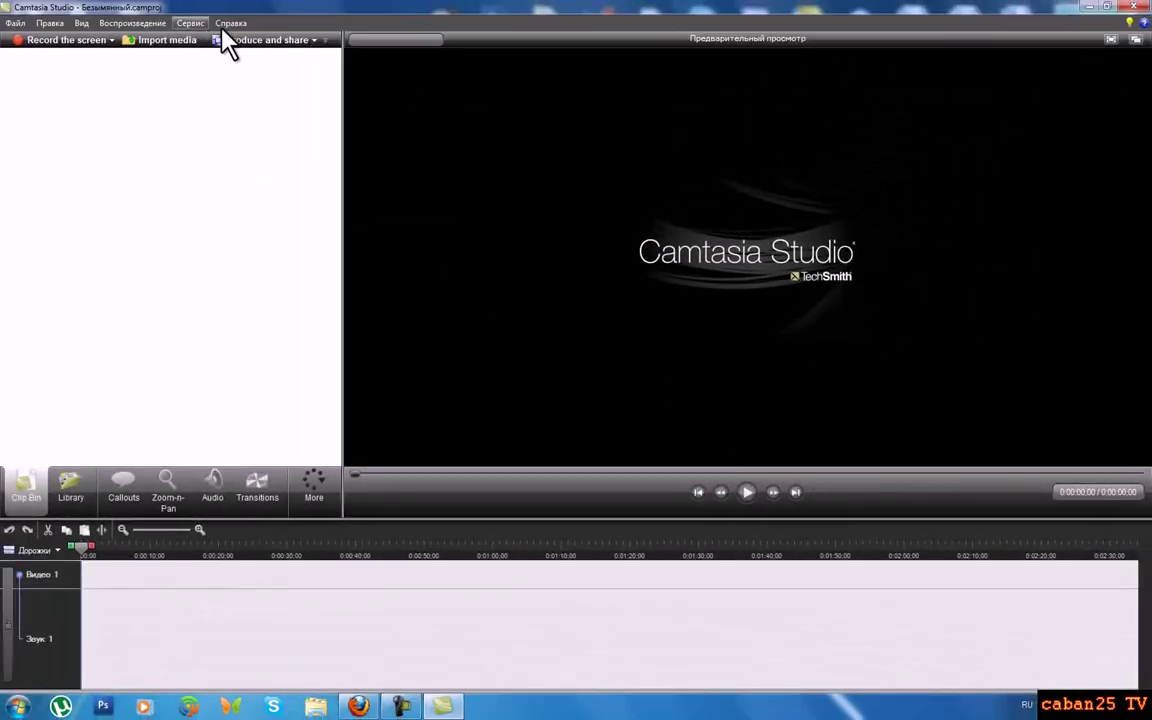
left_click(240, 23)
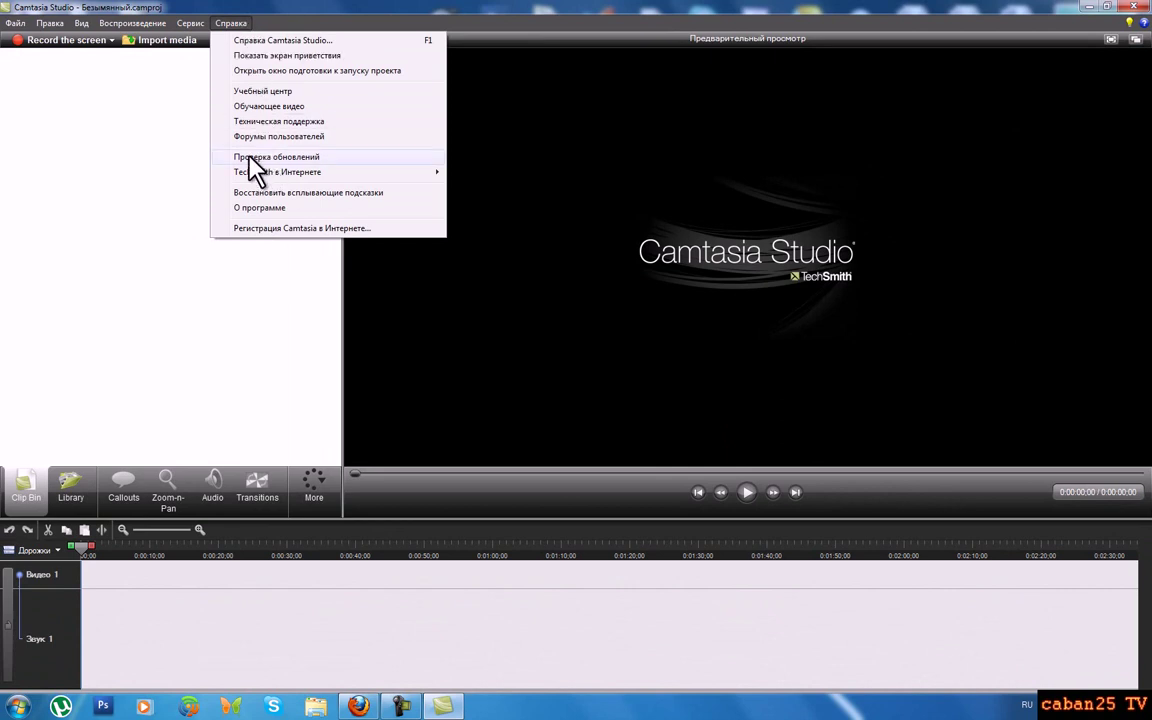
In the general program options, disable showing the quiz storage and set the autosave interval to 20 minutes.
mouse_move(240, 172)
mouse_move(192, 22)
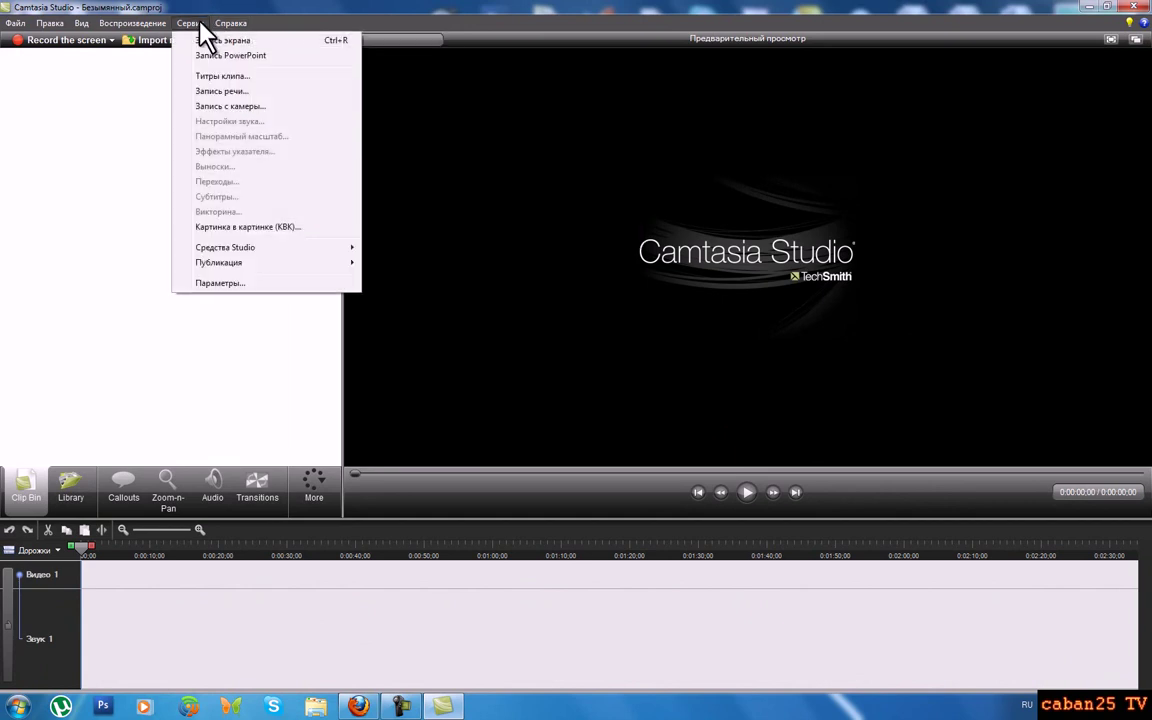
left_click(215, 283)
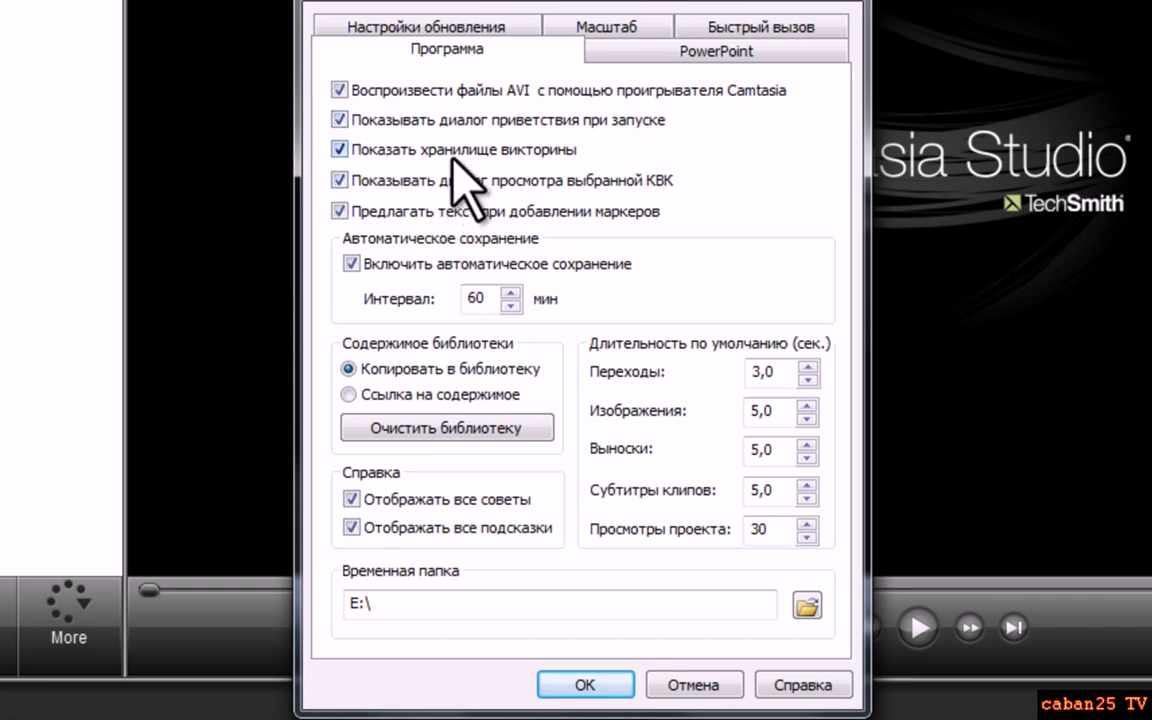
left_click(398, 145)
left_click(510, 305)
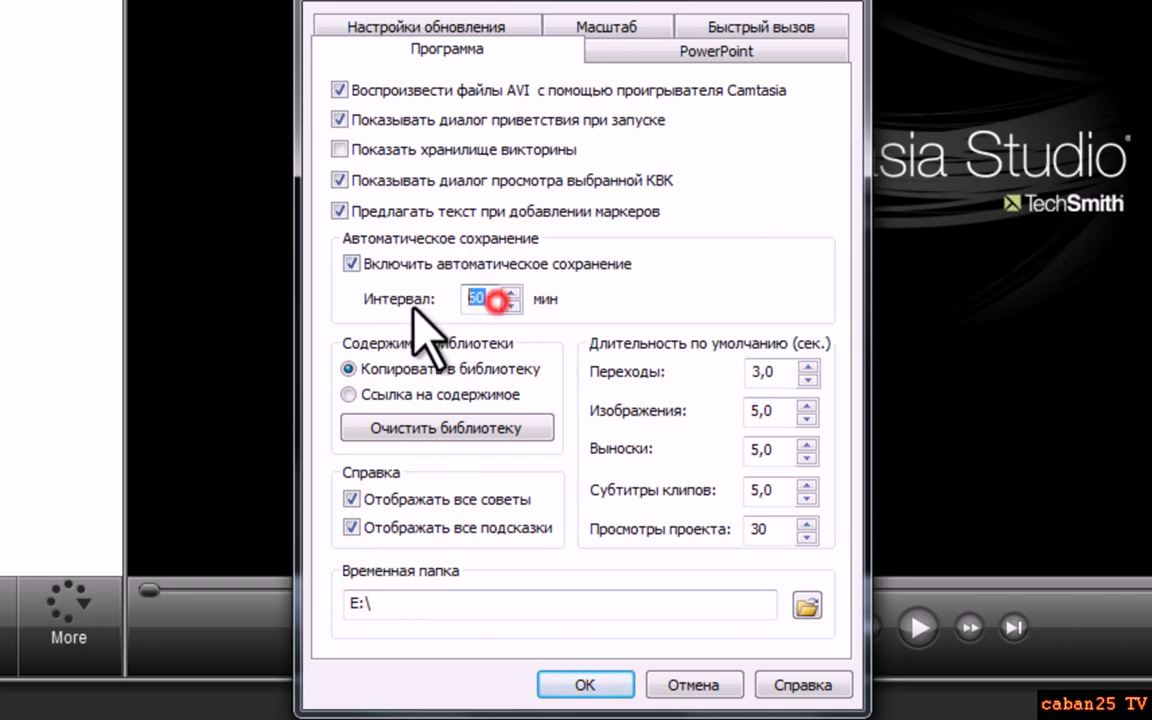
type("20")
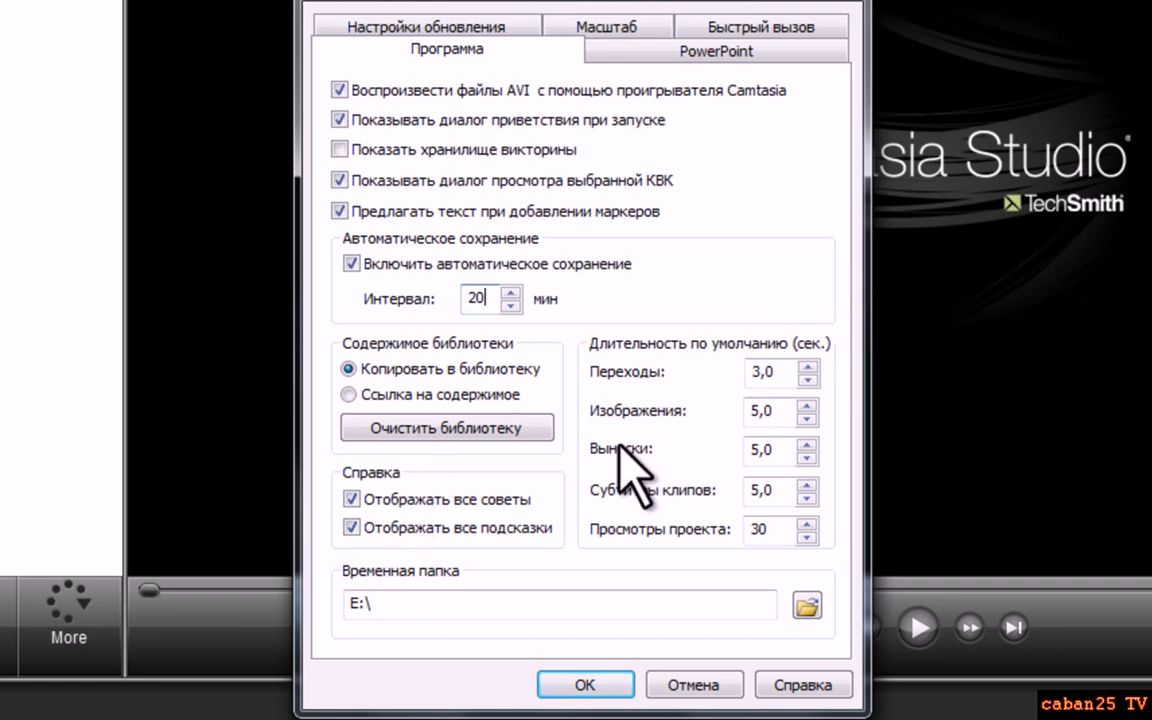
Review the PowerPoint, keyboard shortcut and zoom settings in the options dialog.
left_click(629, 57)
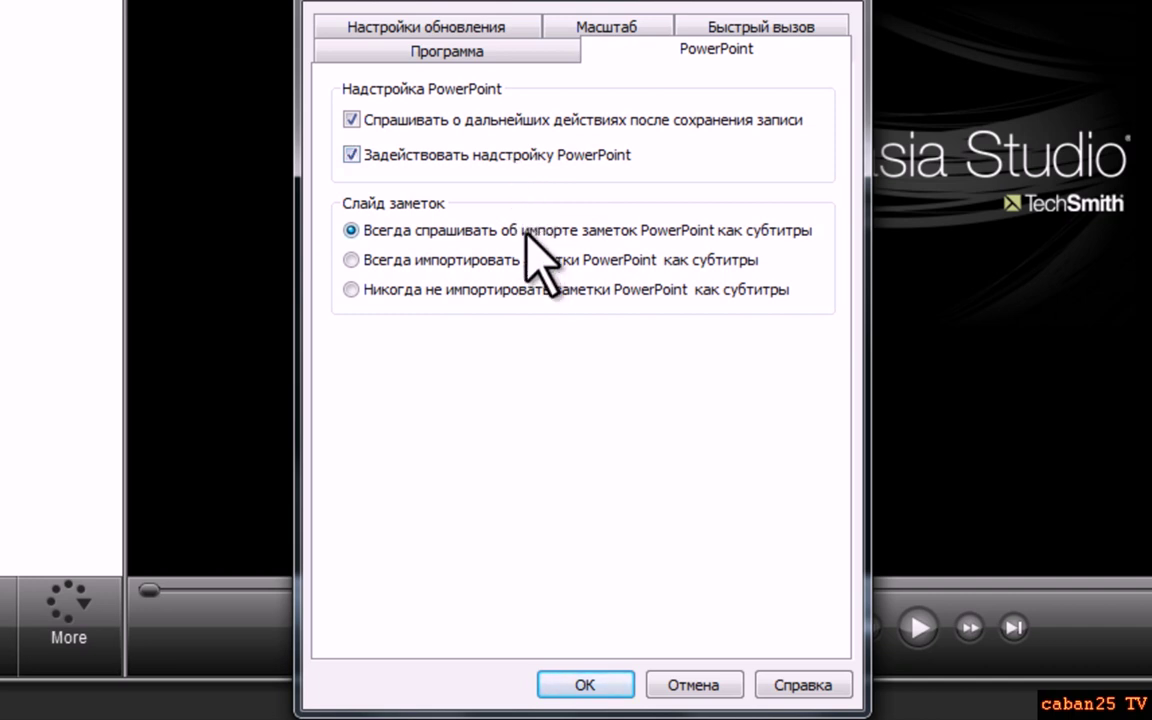
left_click(705, 32)
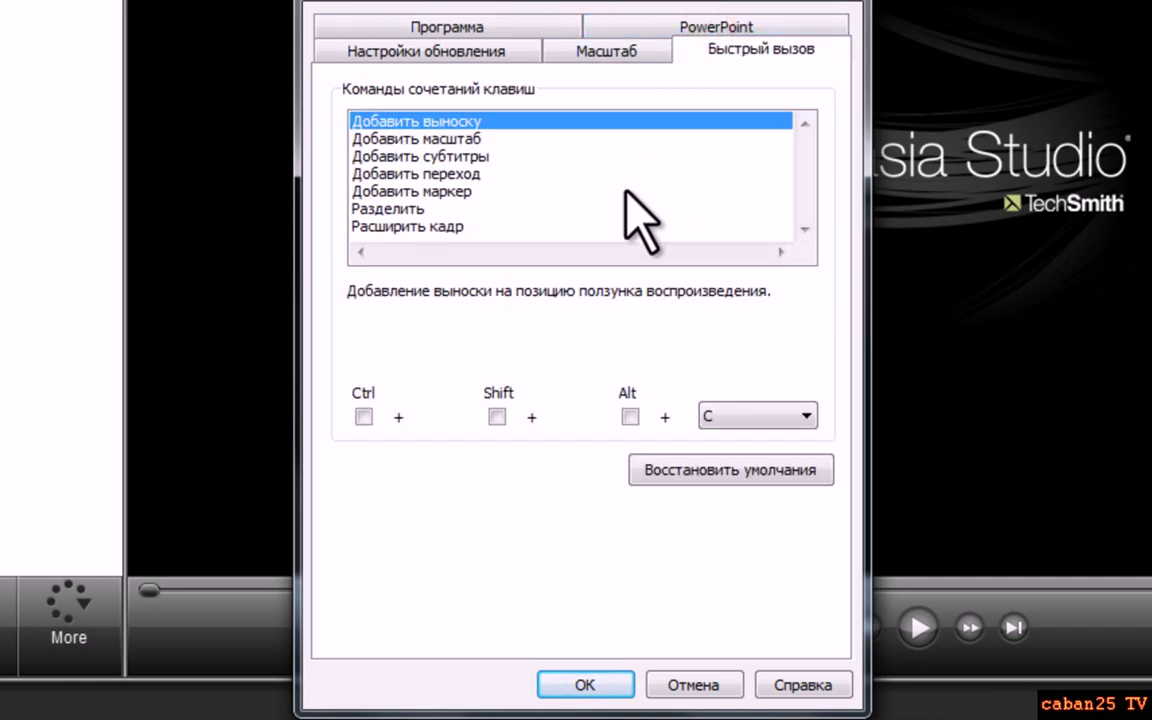
left_click(636, 49)
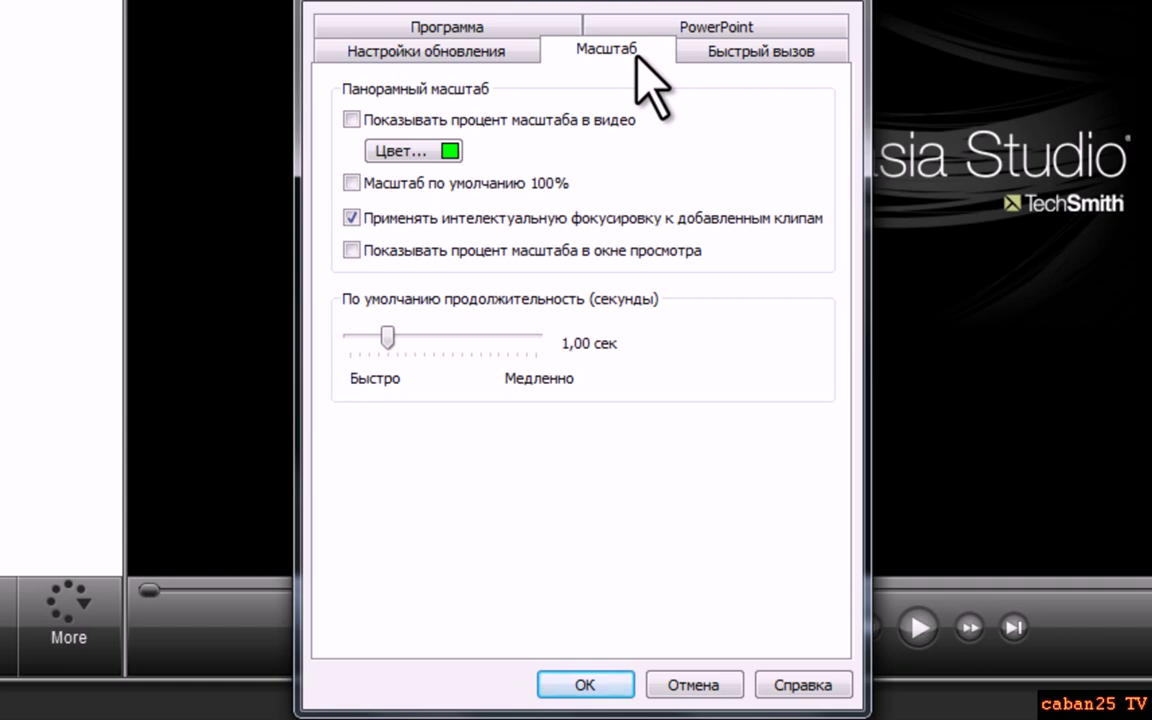
left_click(530, 122)
left_click(530, 125)
left_click(452, 152)
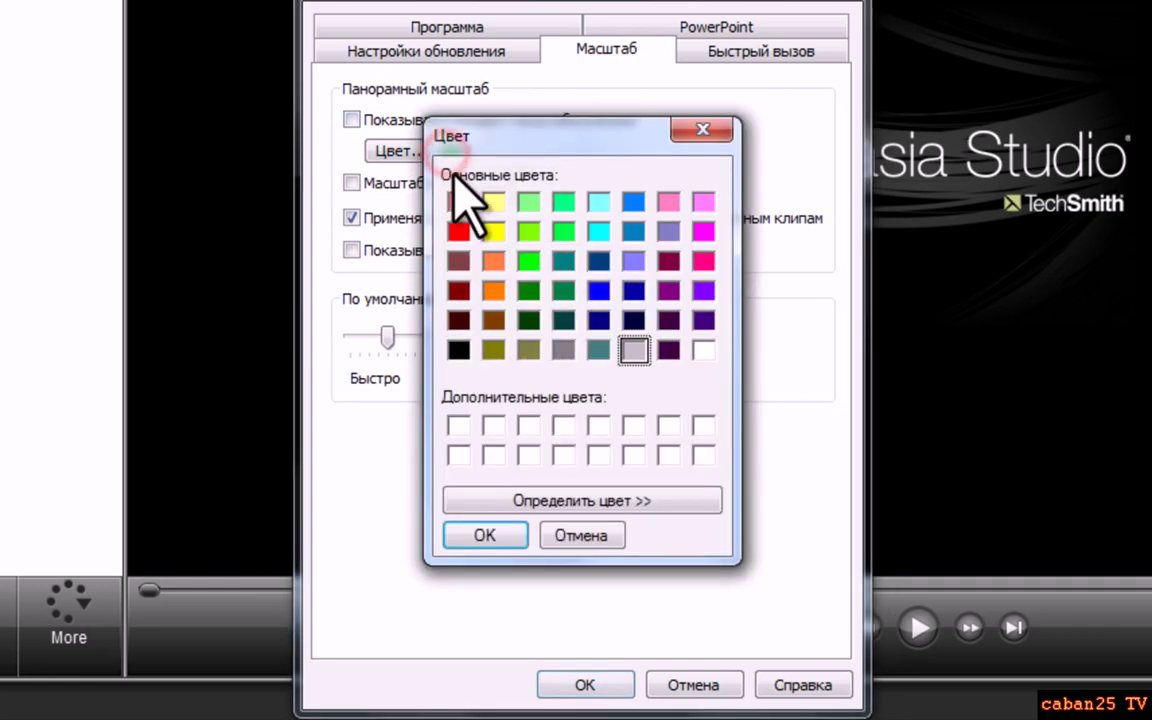
left_click(712, 132)
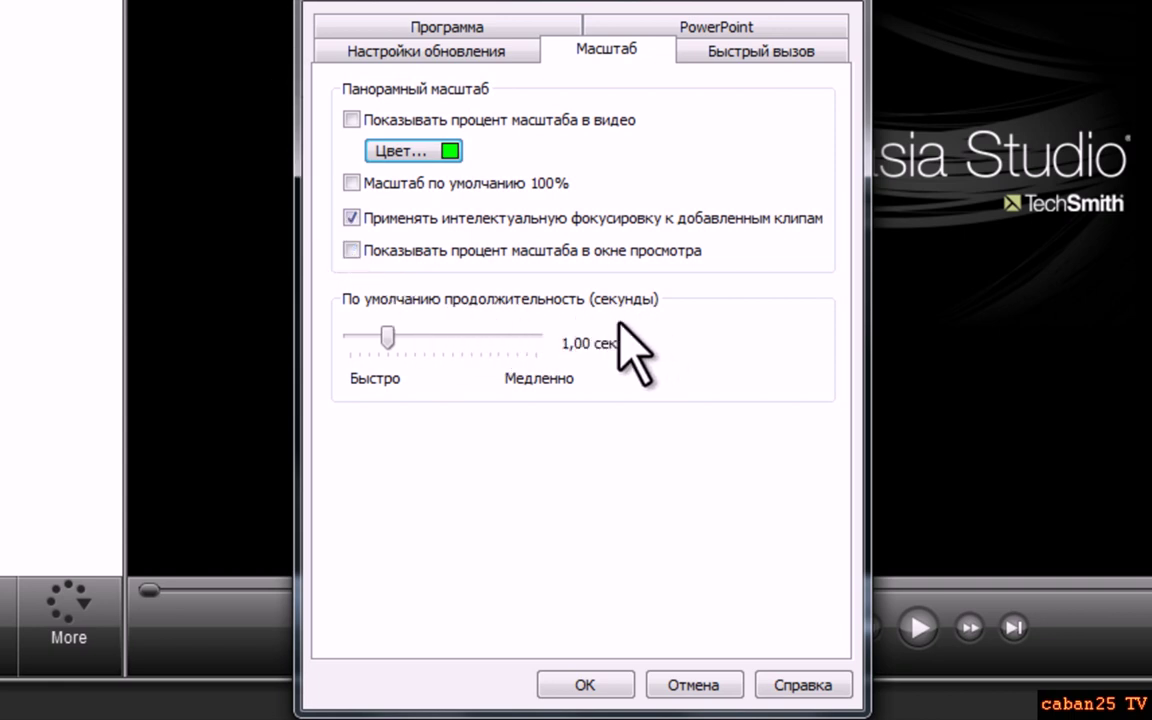
Set the default zoom duration to 1.50 seconds and save the program options.
left_click(387, 337)
left_click_drag(387, 337, 285, 336)
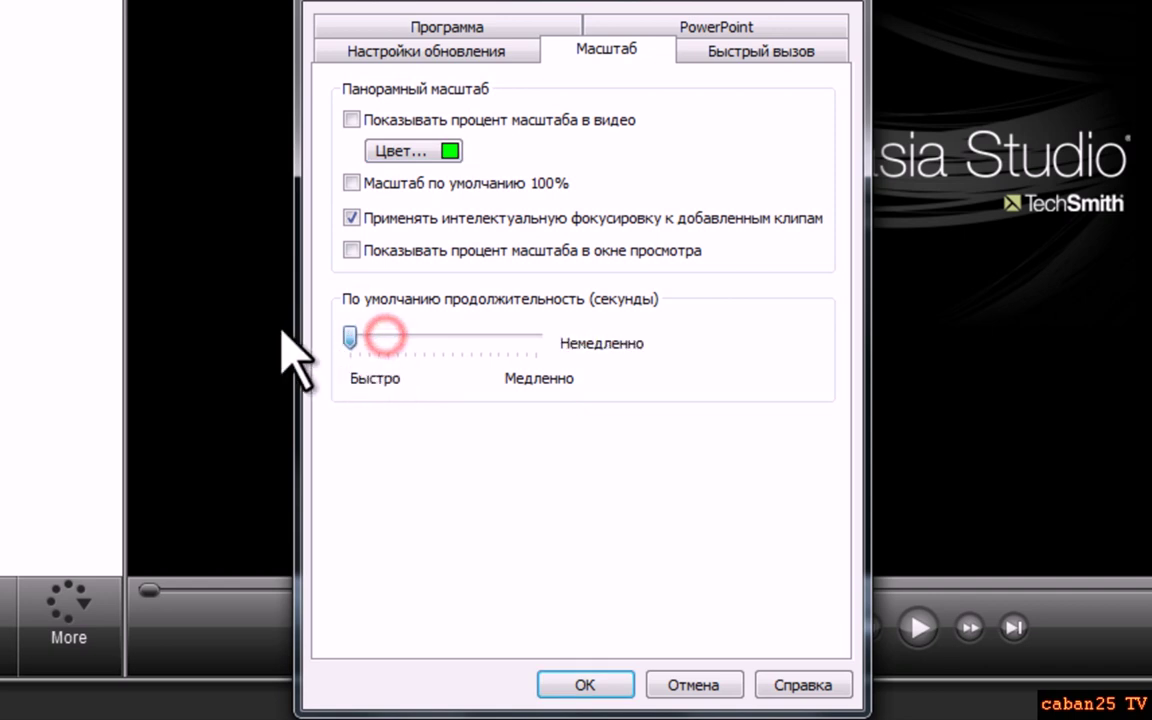
left_click_drag(224, 312, 405, 340)
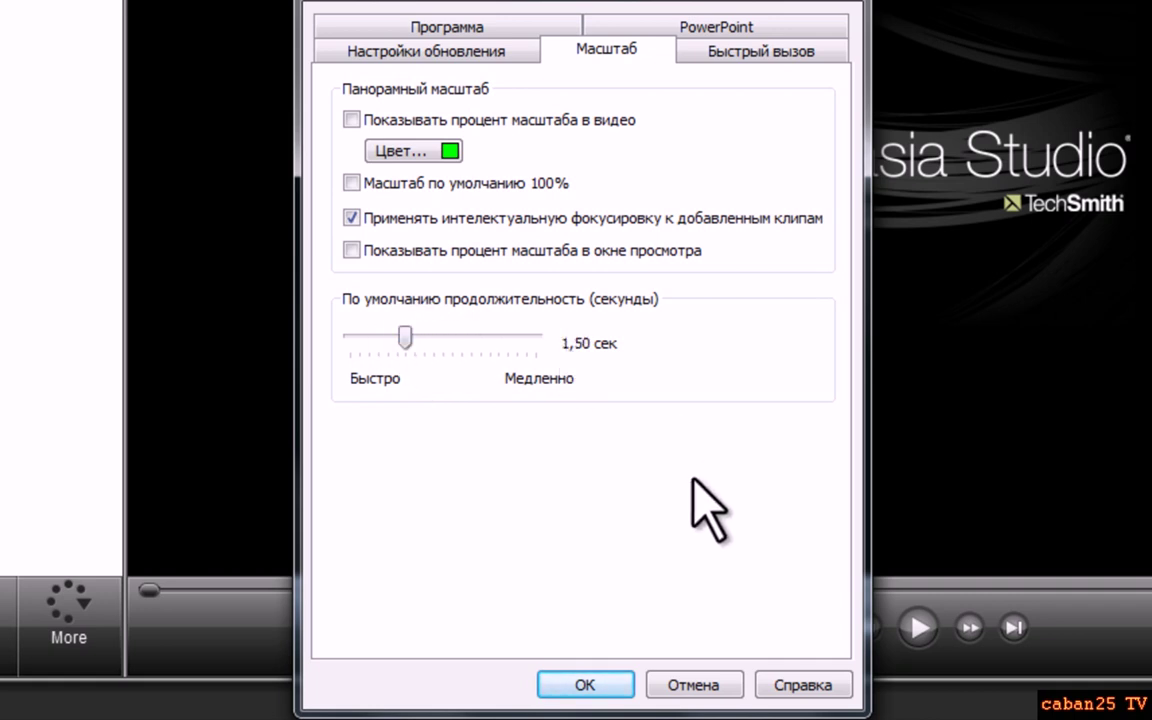
left_click(598, 683)
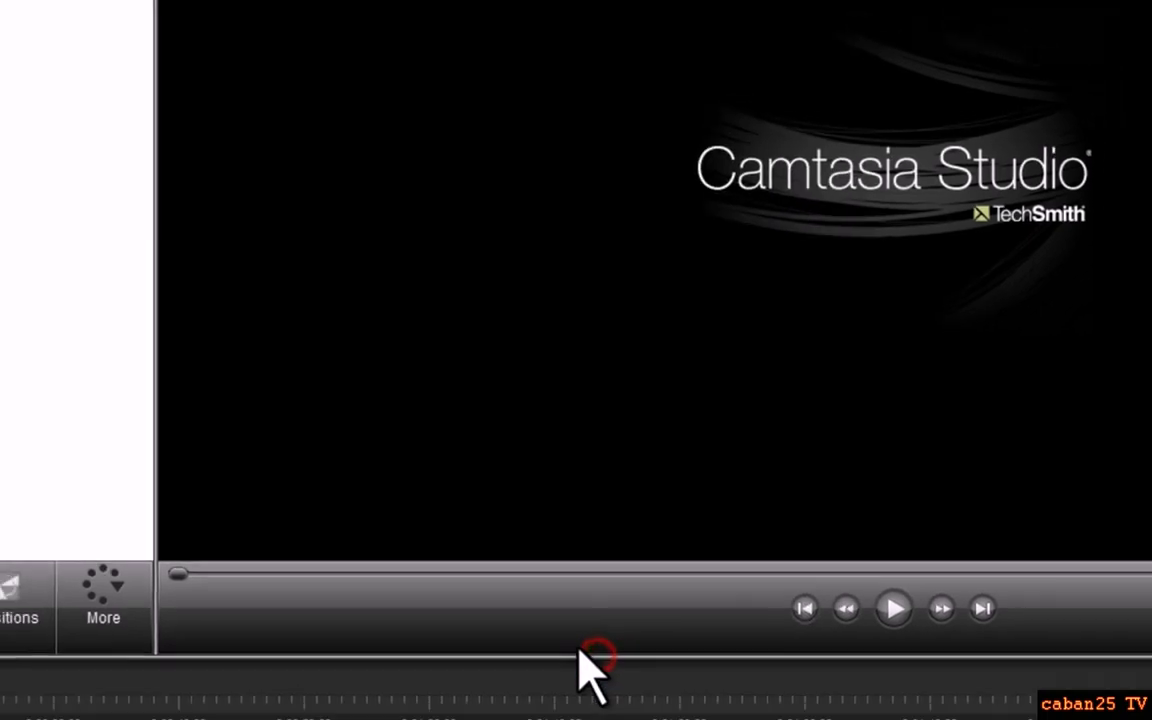